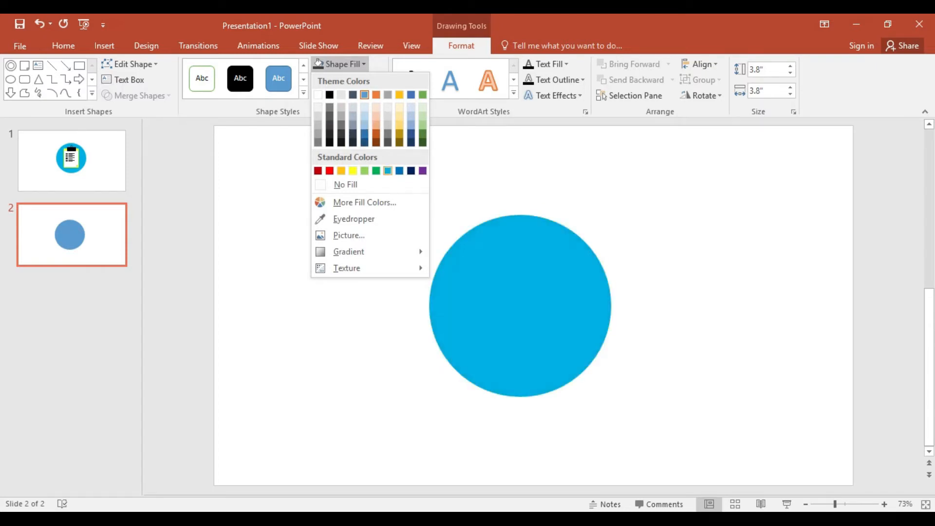
Fill the circle on slide 2 with the standard light blue color.
click(388, 170)
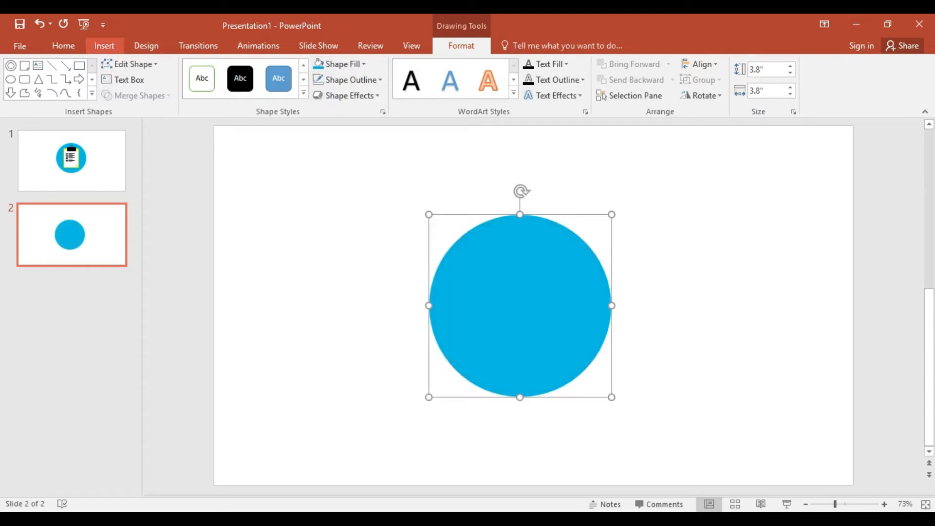
Draw a rounded rectangle about 2.97" high and 2.23" wide, centered on the blue circle, and reduce its corner rounding to almost square.
click(105, 45)
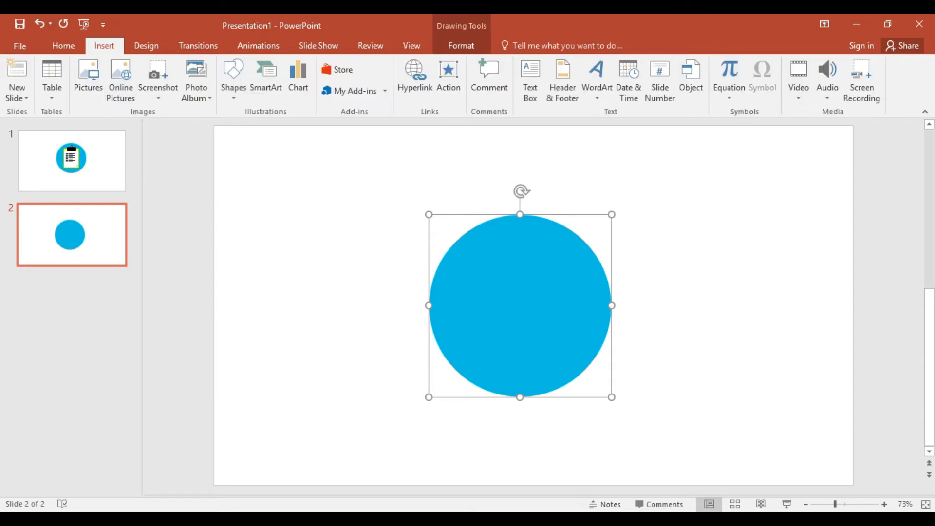
click(233, 78)
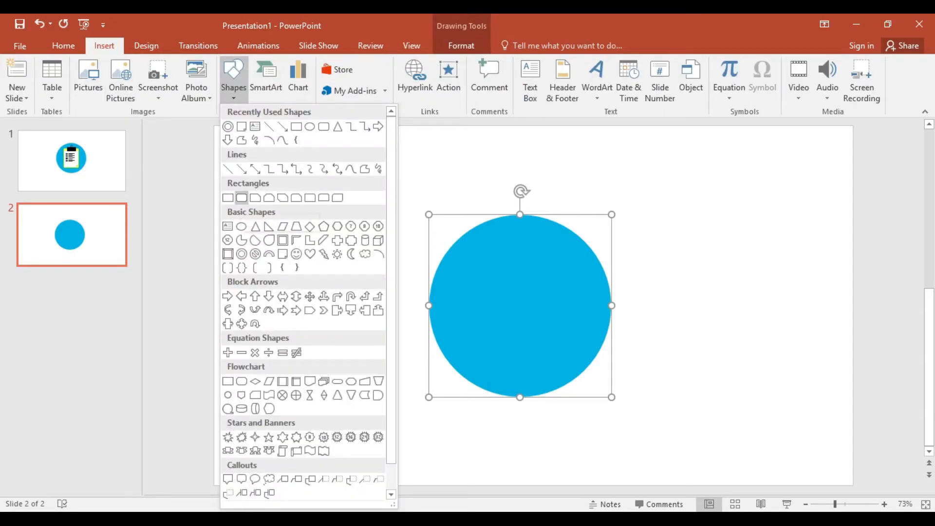
click(241, 198)
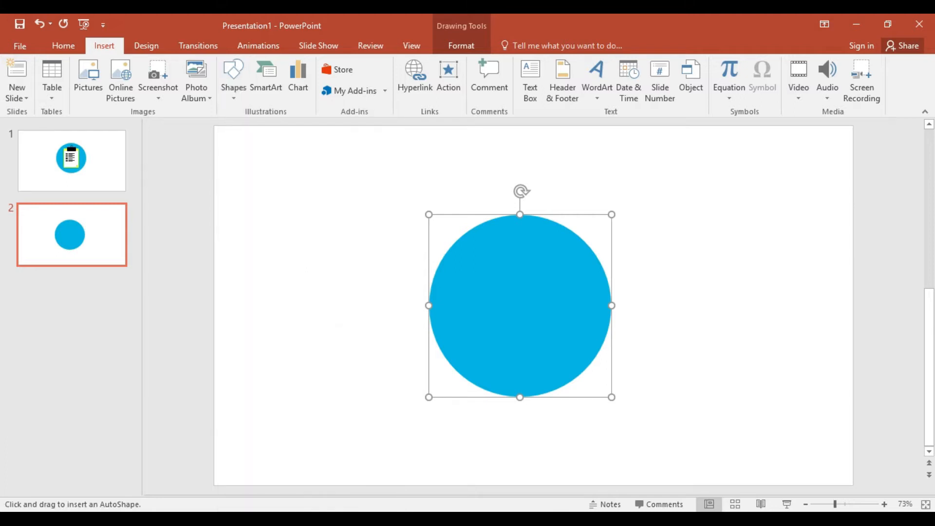
mouse_move(482, 236)
mouse_down()
mouse_move(587, 346)
mouse_move(589, 378)
mouse_up()
drag(536, 307, 521, 306)
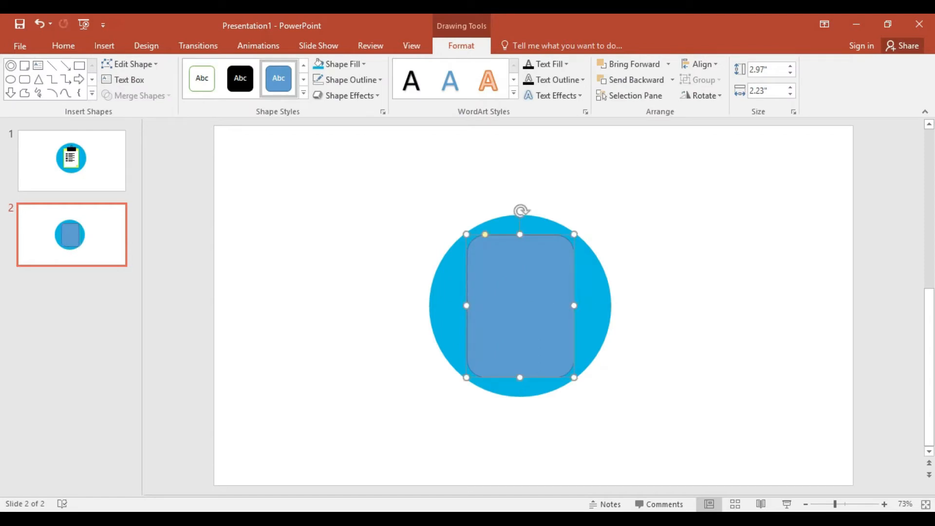
drag(485, 234, 481, 234)
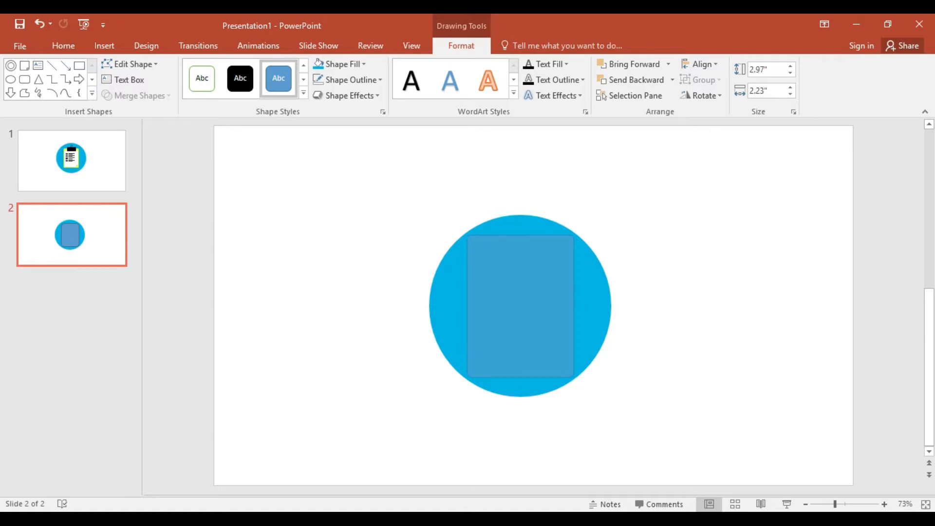
drag(469, 234, 468, 234)
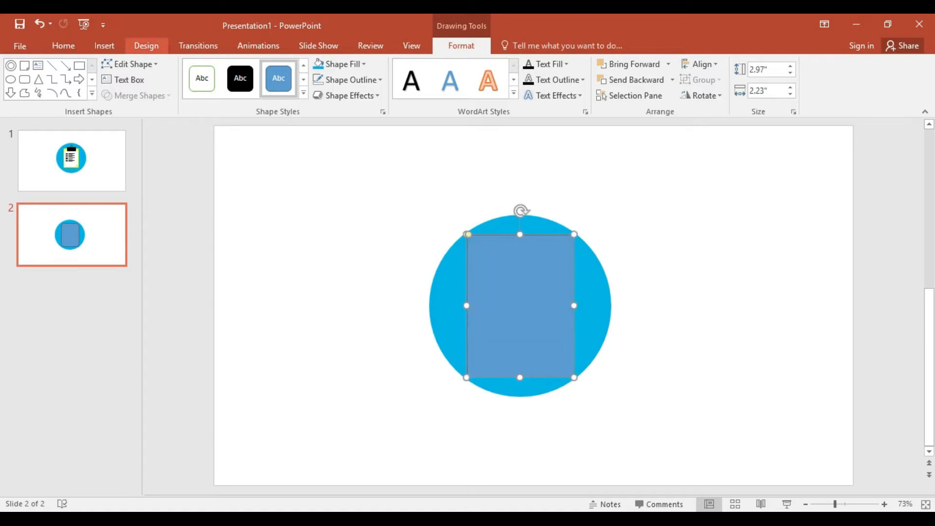
Remove the rectangle's outline and fill it with standard yellow.
click(346, 80)
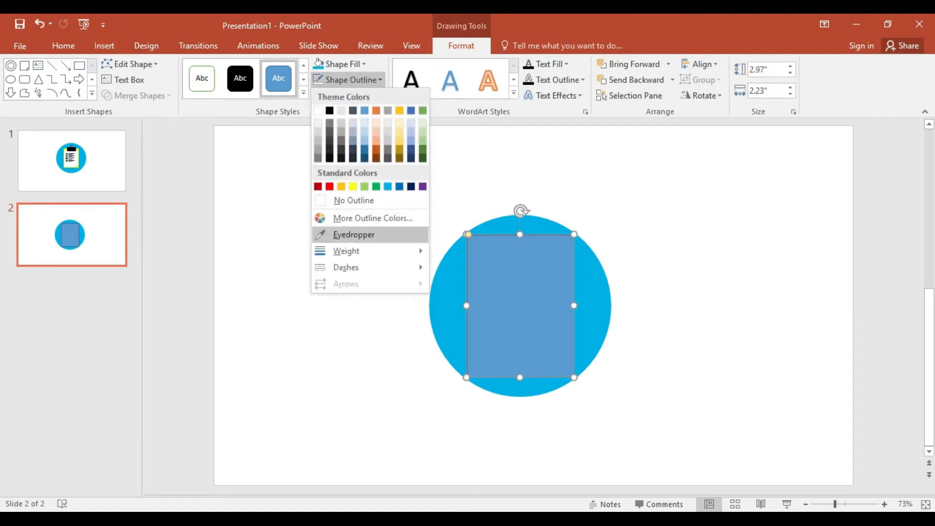
click(354, 200)
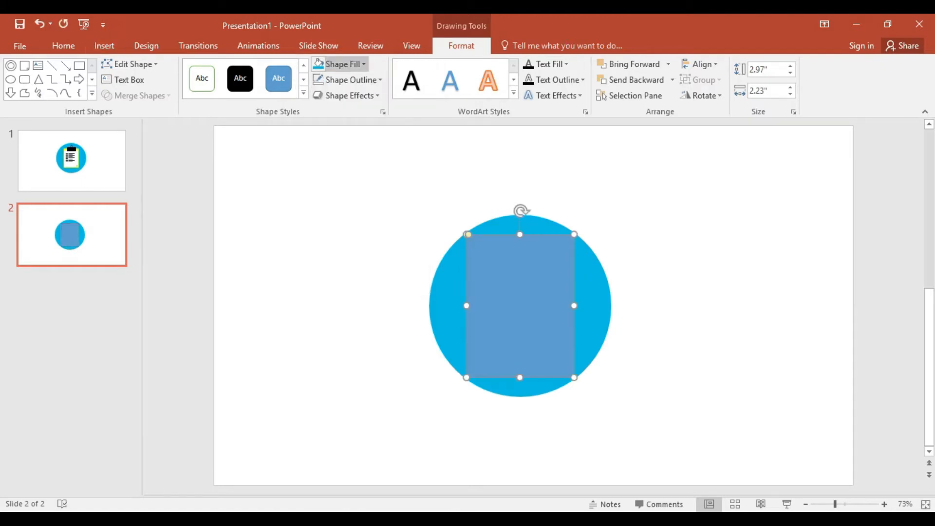
click(342, 64)
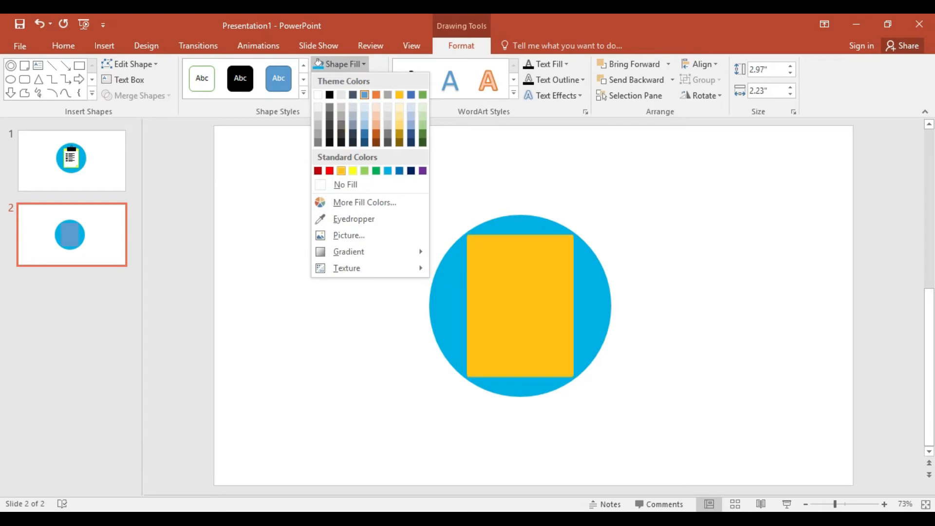
click(352, 171)
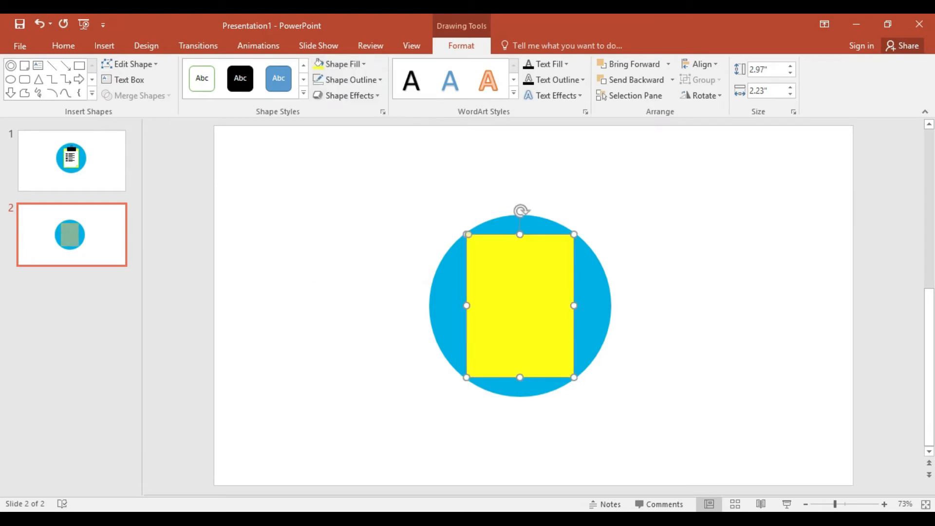
Draw a Folded Corner shape about 2.57" high and 2.06" wide inside the yellow board, leaving a wider yellow strip along its upper edge.
click(104, 45)
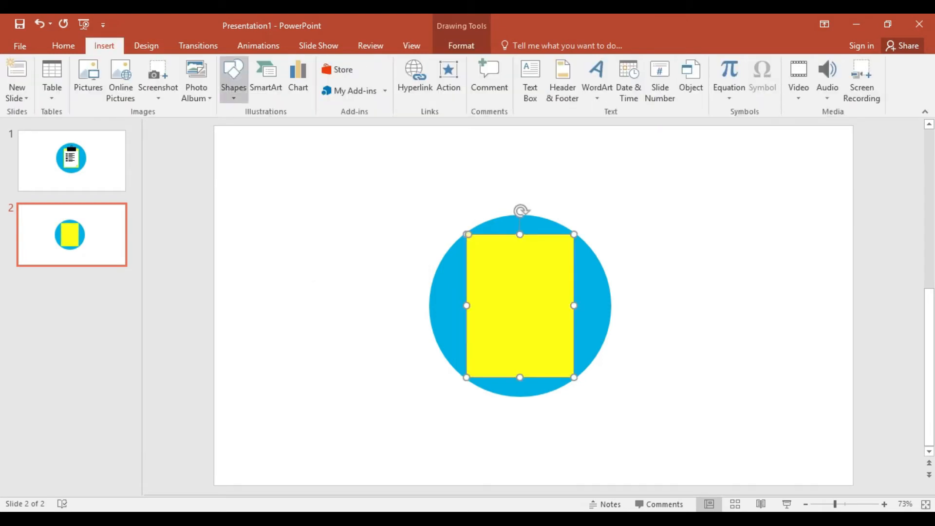
click(233, 78)
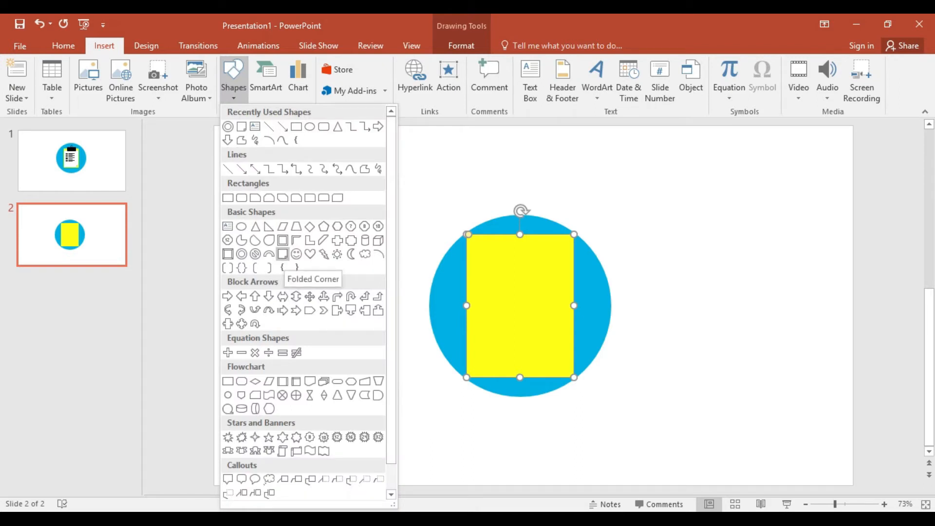
click(282, 253)
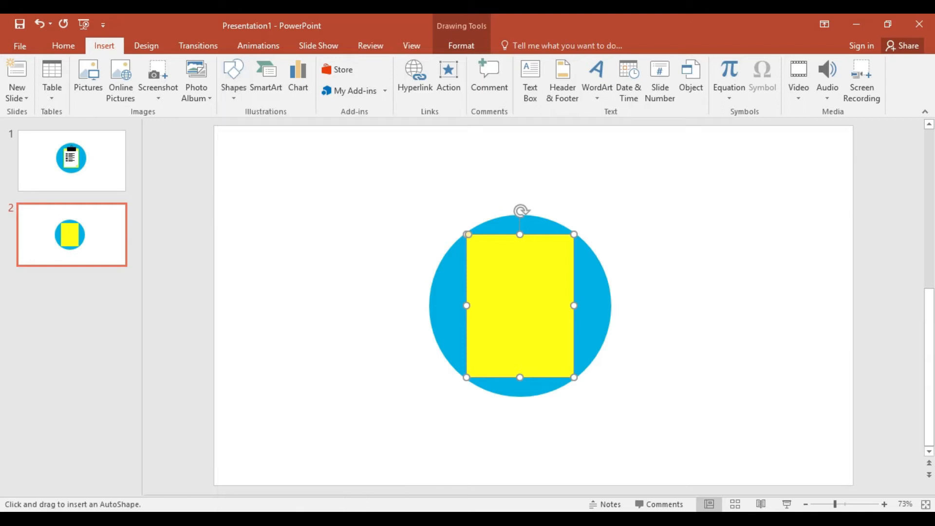
drag(469, 248, 568, 374)
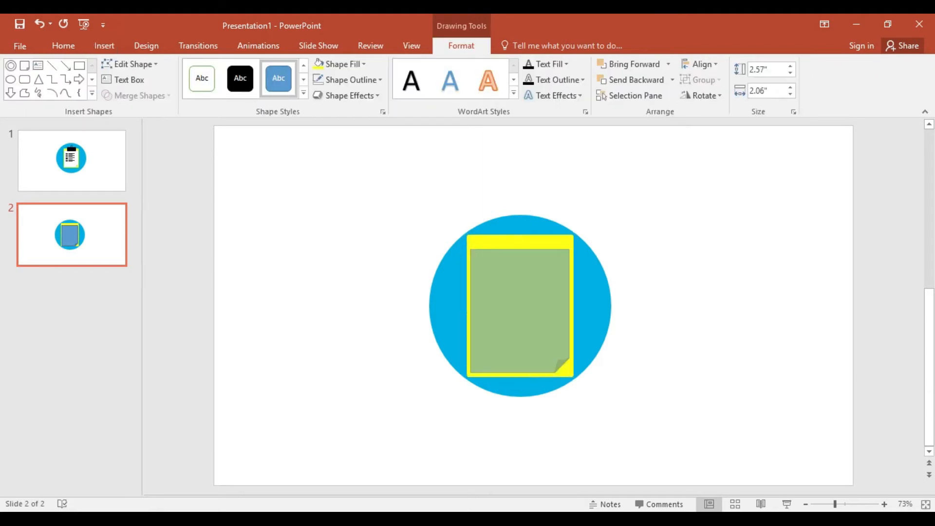
drag(556, 373, 557, 372)
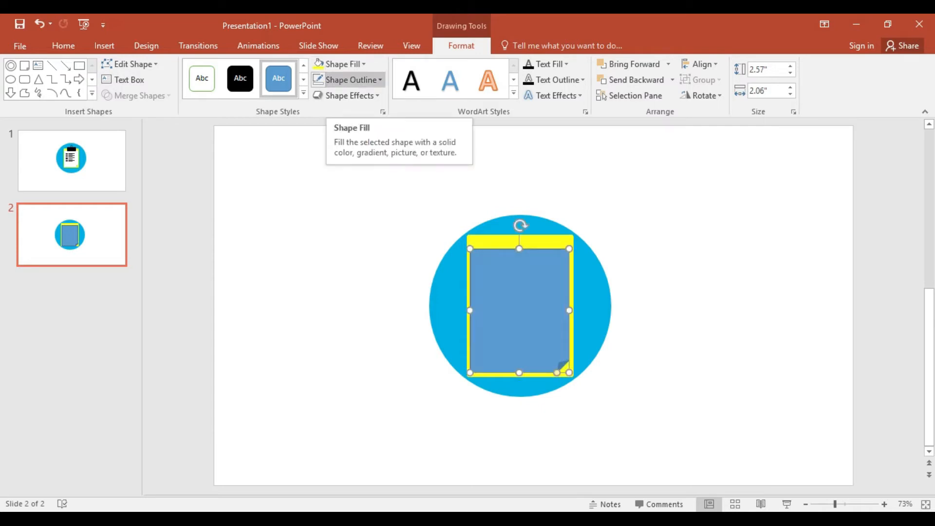
Remove the folded-corner sheet's outline and fill it with white.
click(347, 80)
click(353, 200)
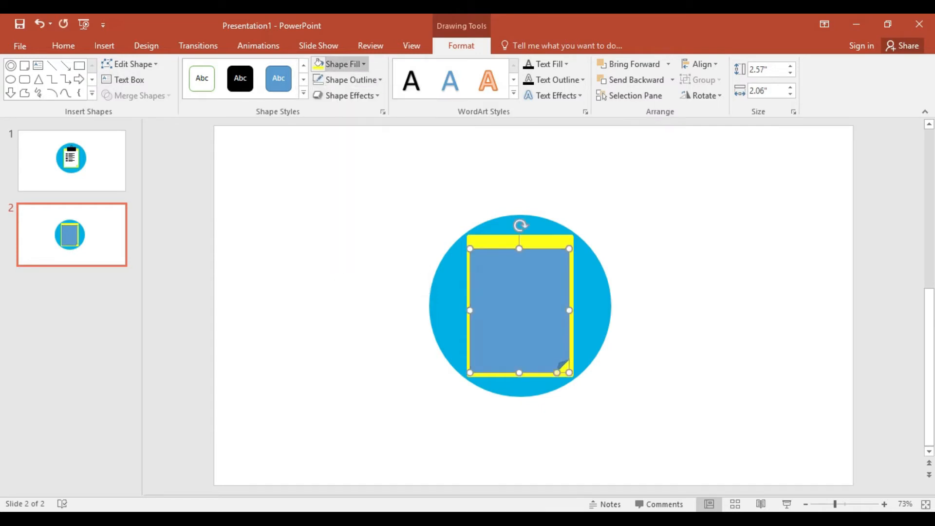
click(342, 64)
click(317, 94)
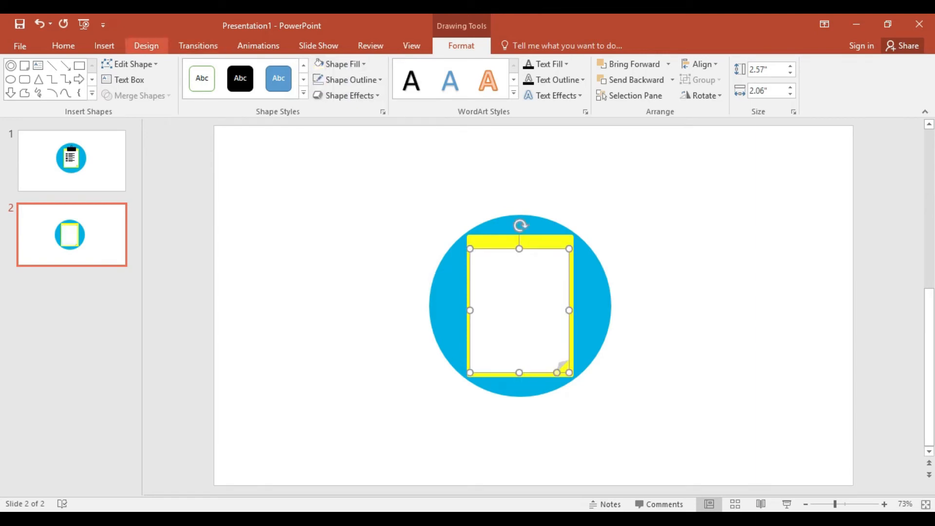
Draw a rounded rectangle clip about 0.57" high and 1.49" wide at the board's top, nudged until centered and slightly above the board's edge.
click(104, 46)
click(233, 78)
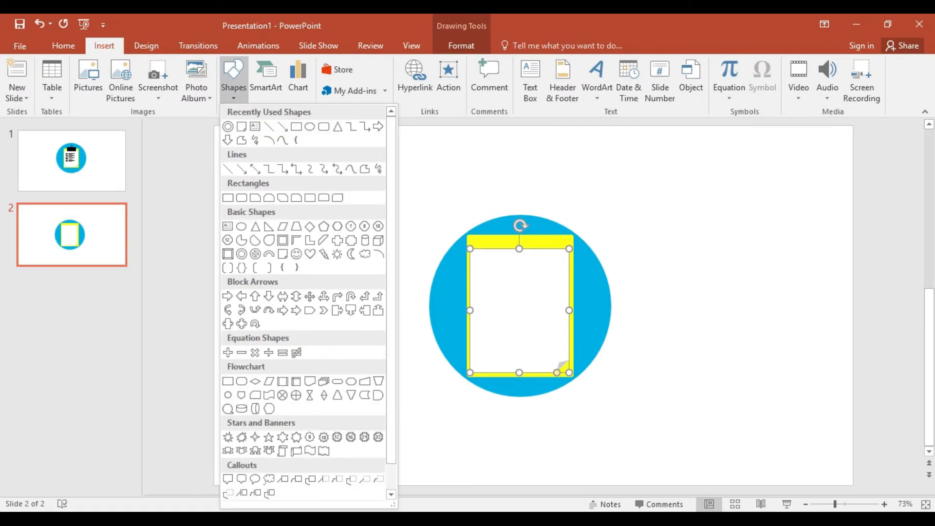
click(241, 197)
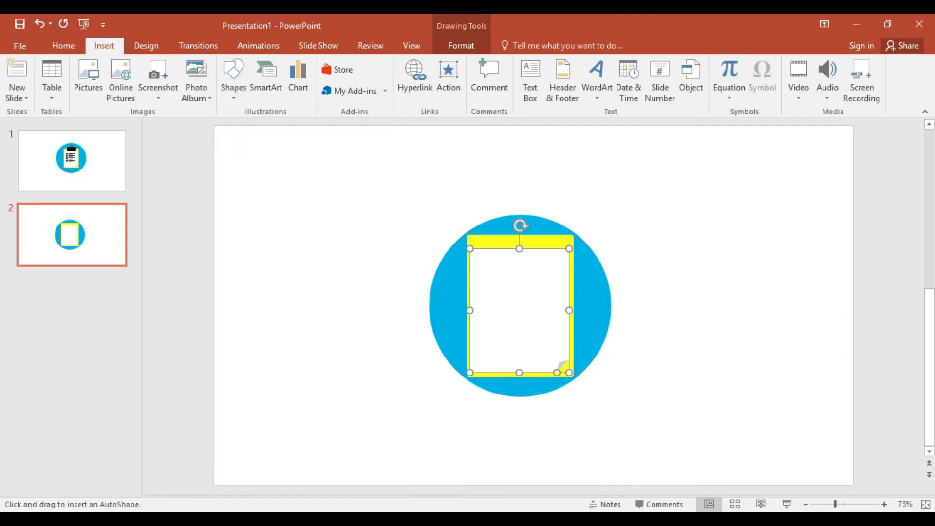
drag(483, 234, 555, 262)
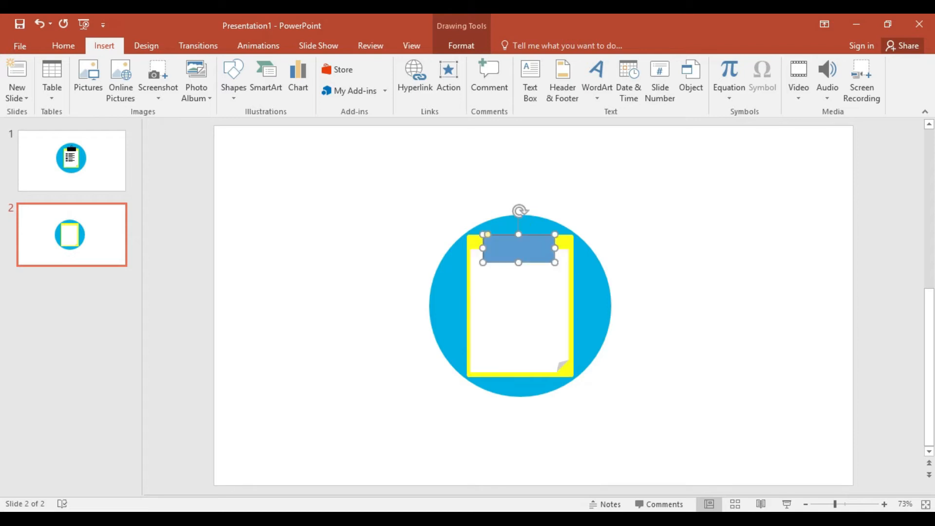
key(ctrl+Up)
key(ctrl+Up)
key(ctrl+Up)
key(ctrl+Up)
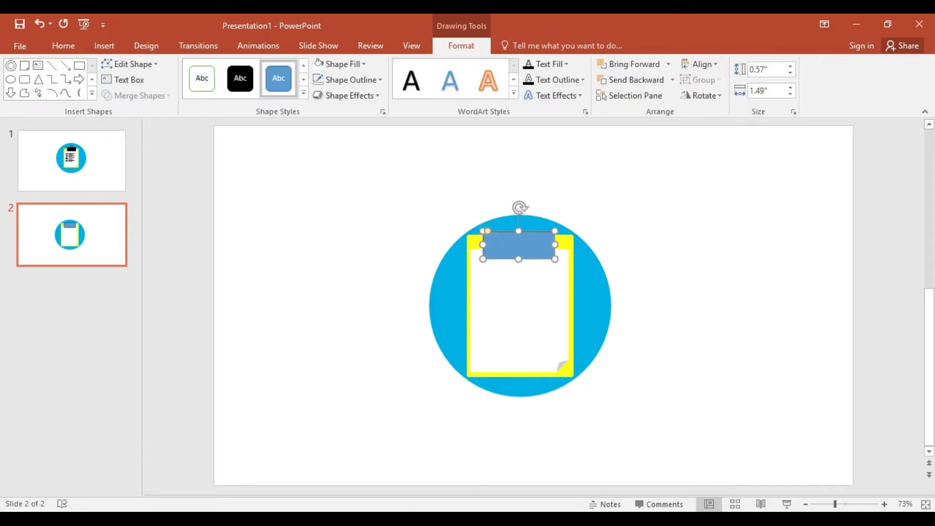
key(ctrl+Right)
key(ctrl+Right)
key(ctrl+Up)
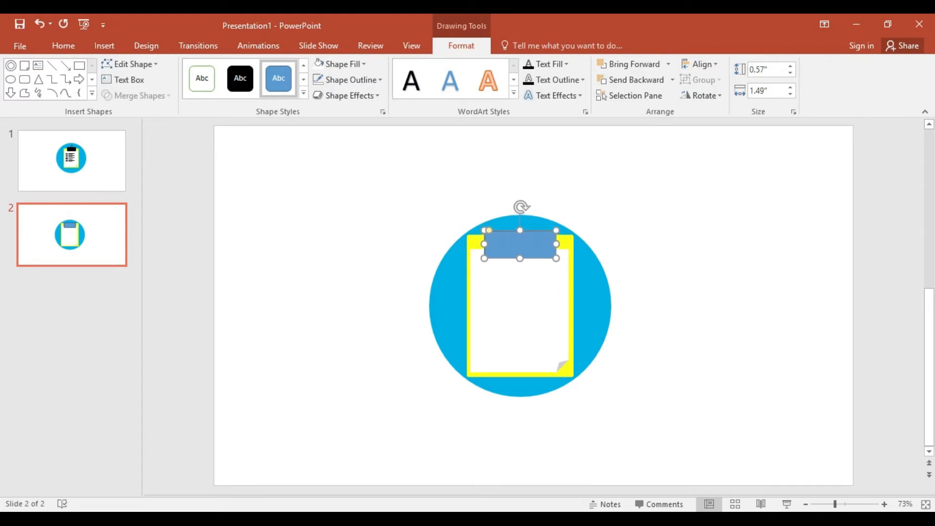
Give the clip no outline and a near-black theme fill, with a slight nudge upward.
click(347, 79)
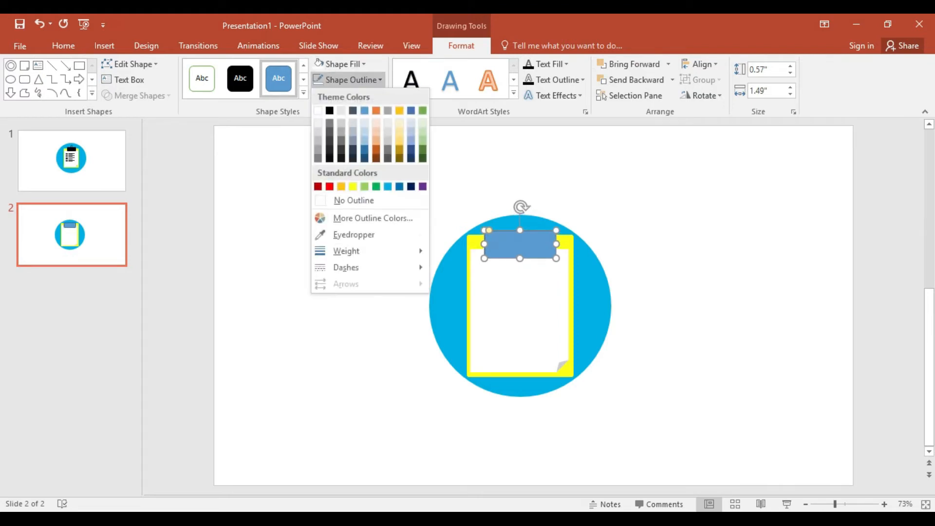
click(341, 200)
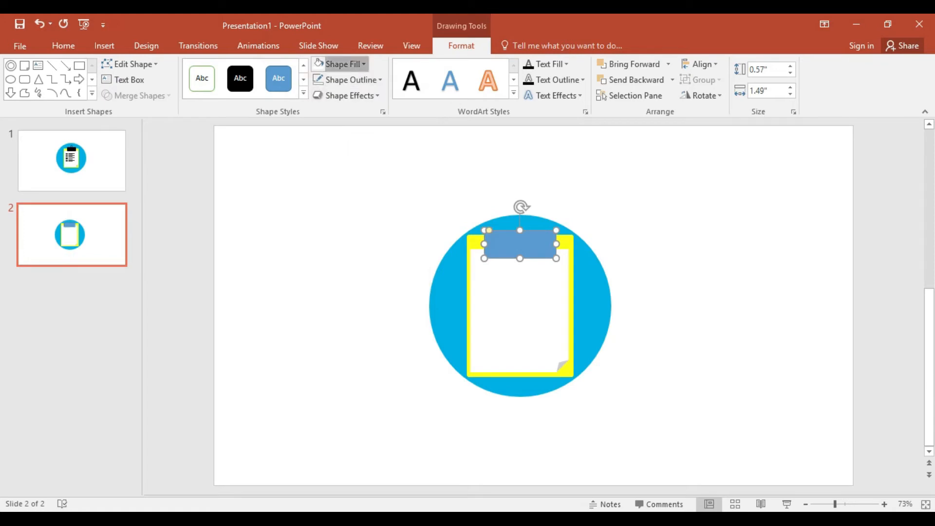
click(340, 64)
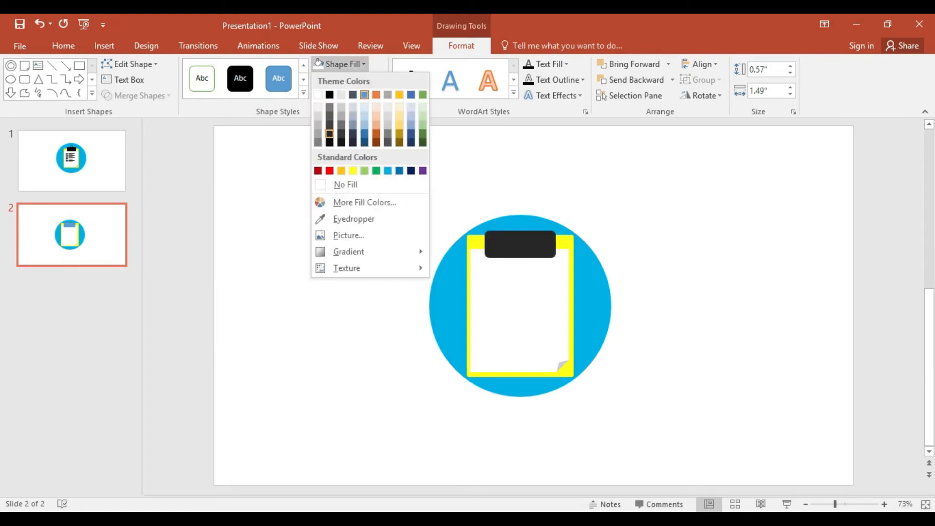
click(329, 133)
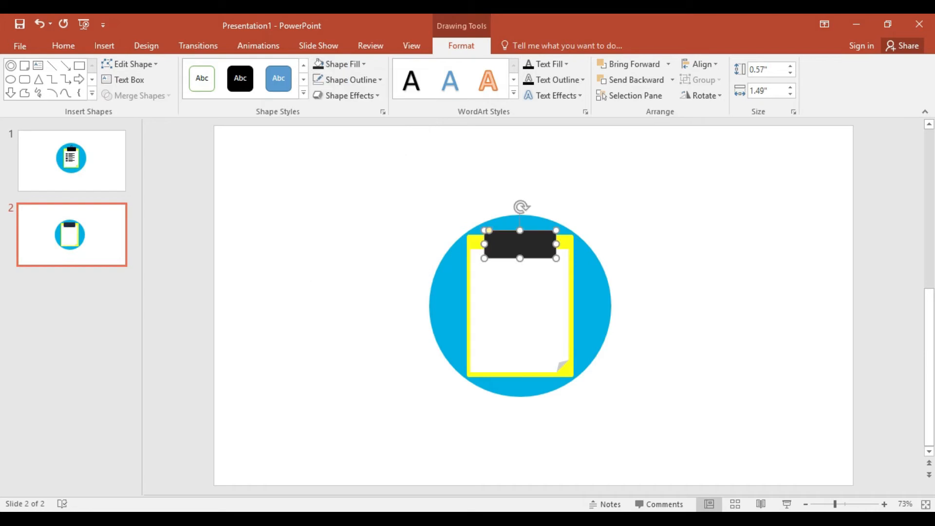
key(ctrl+Up)
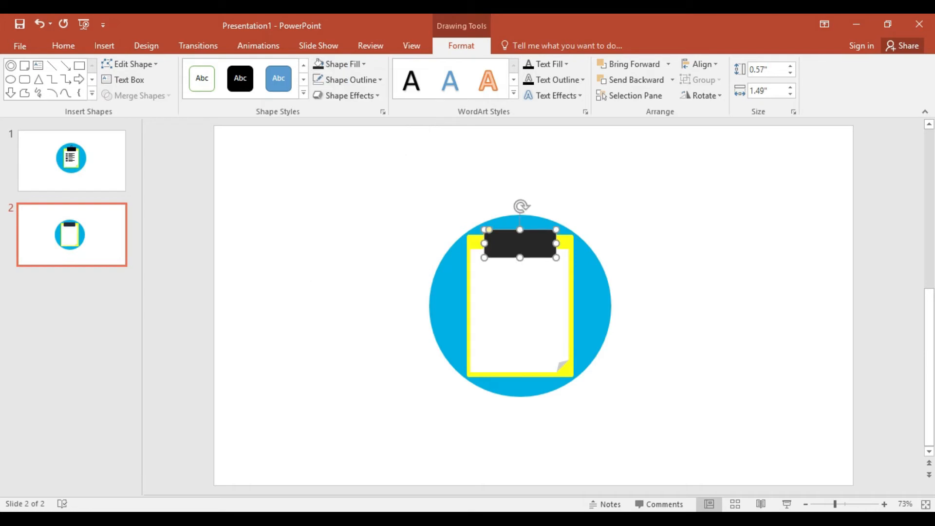
Draw a small, thin donut ring about 0.28" high and 0.29" wide, centered across the clip's upper edge.
click(104, 45)
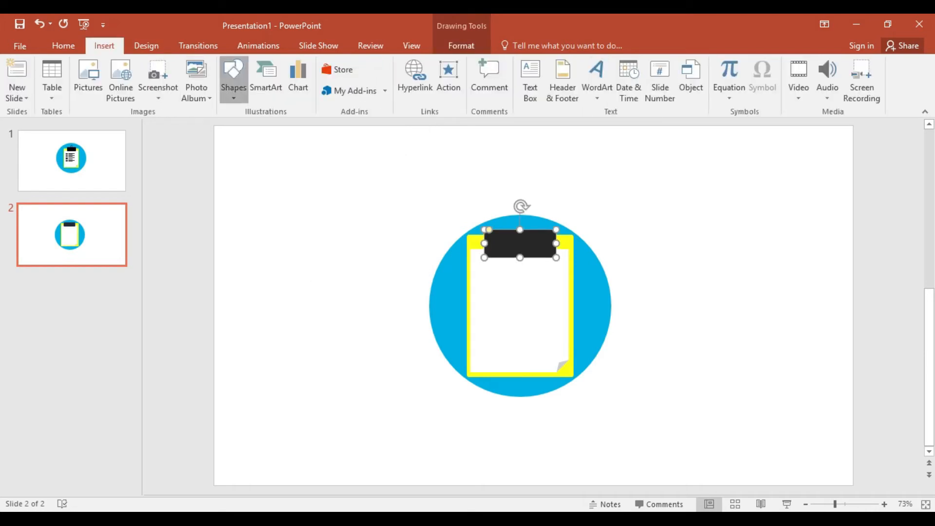
click(234, 78)
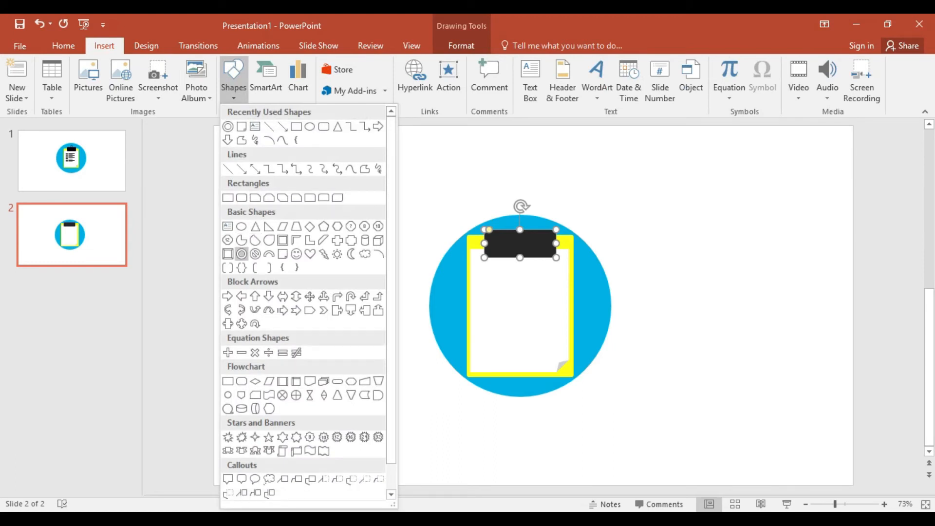
click(242, 254)
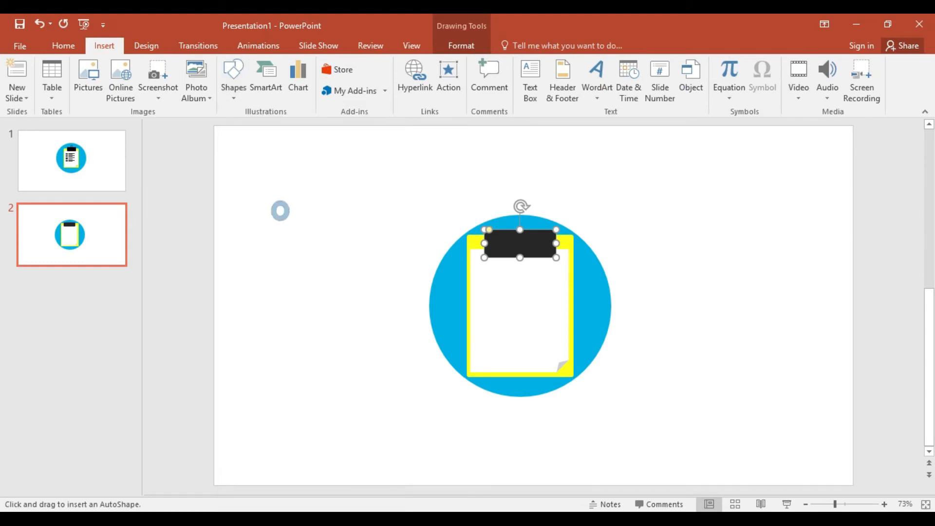
mouse_move(290, 221)
mouse_down()
mouse_move(297, 229)
mouse_move(275, 214)
mouse_move(520, 228)
mouse_up()
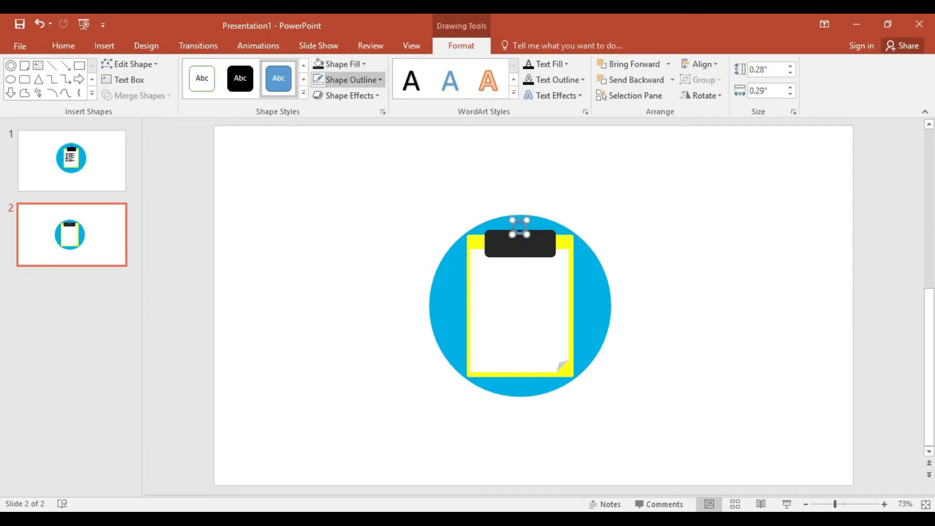
Remove the ring's outline and fill it with a near-black theme shade to match the clip.
click(347, 79)
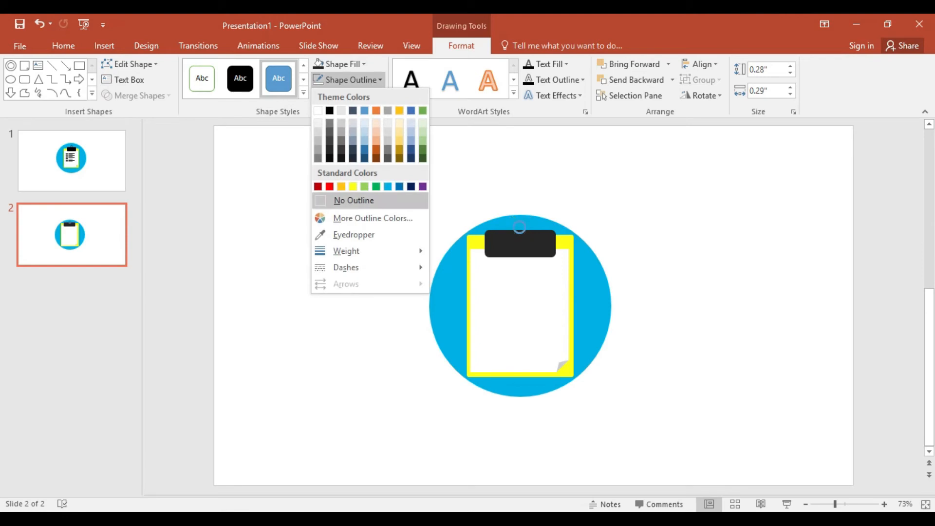
click(350, 200)
click(341, 64)
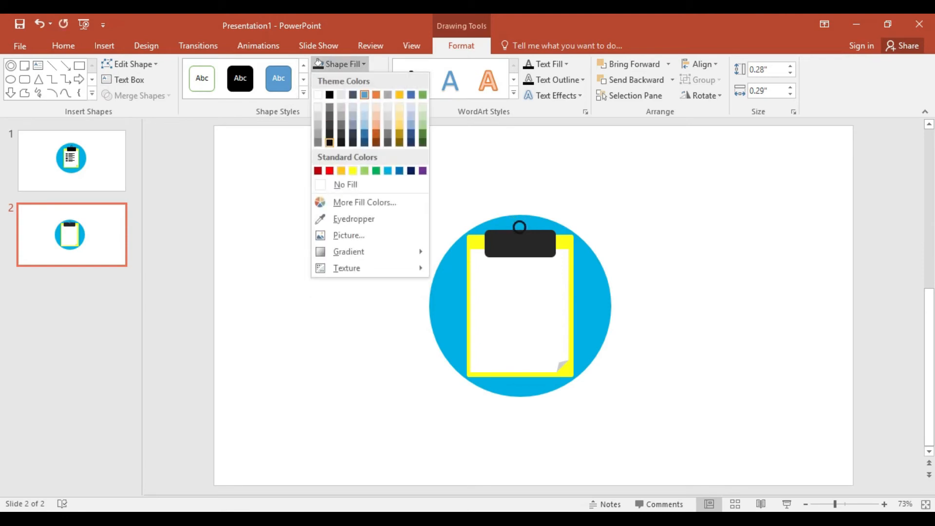
click(329, 134)
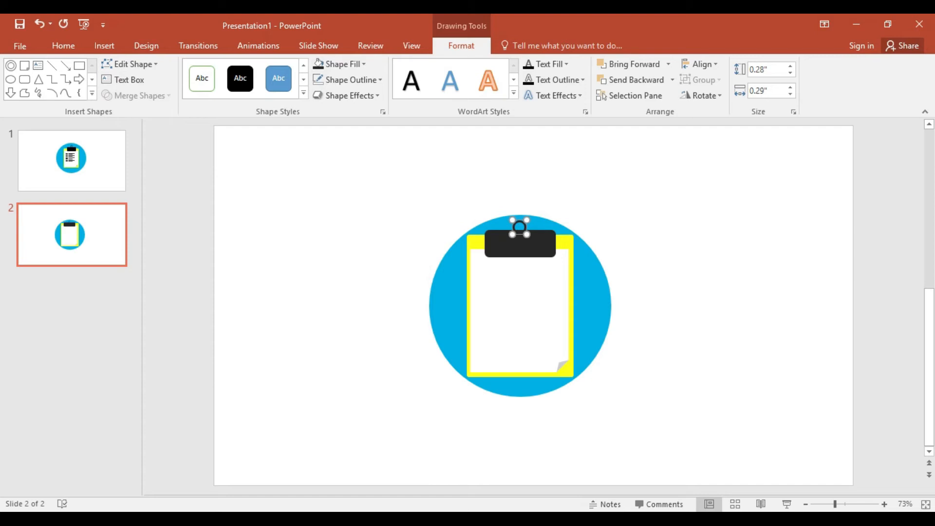
Draw a thin rectangular bar about 0.1" high and 1.13" wide on the paper just below the clip, nudged slightly right.
key(Escape)
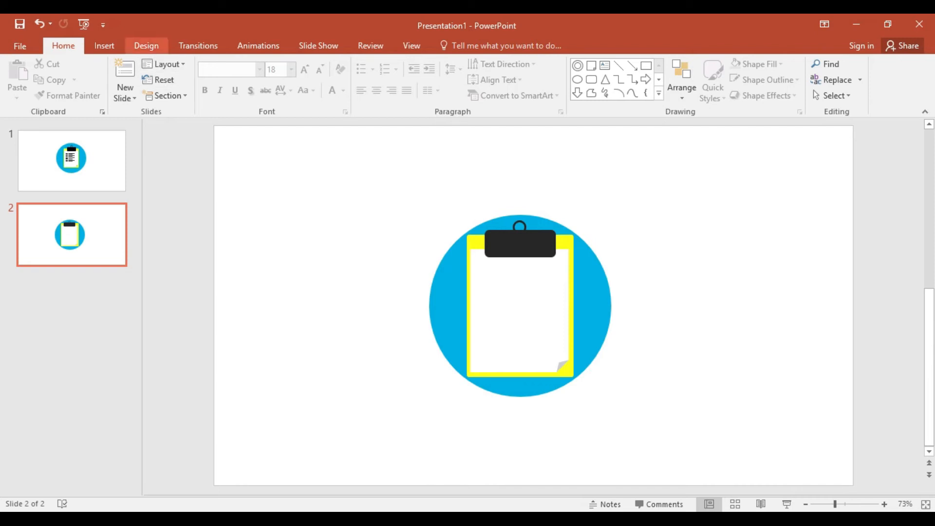
click(104, 46)
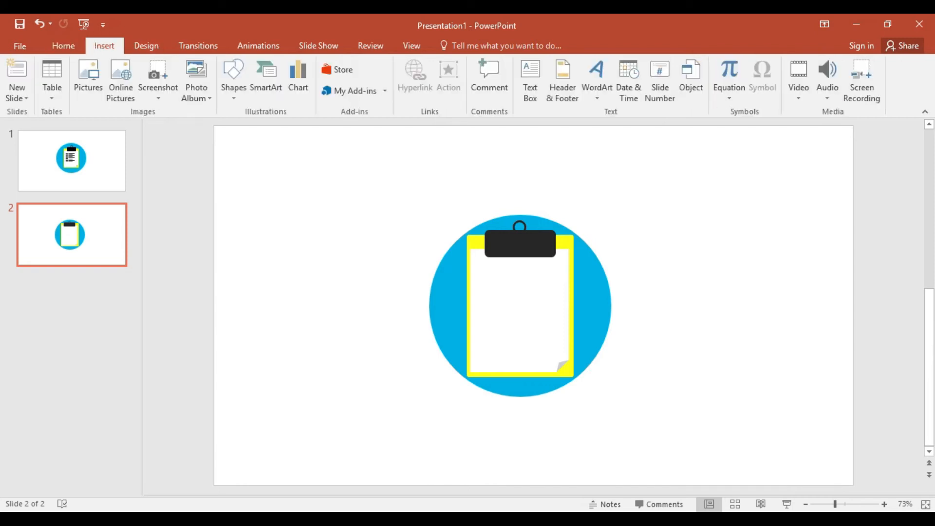
click(233, 78)
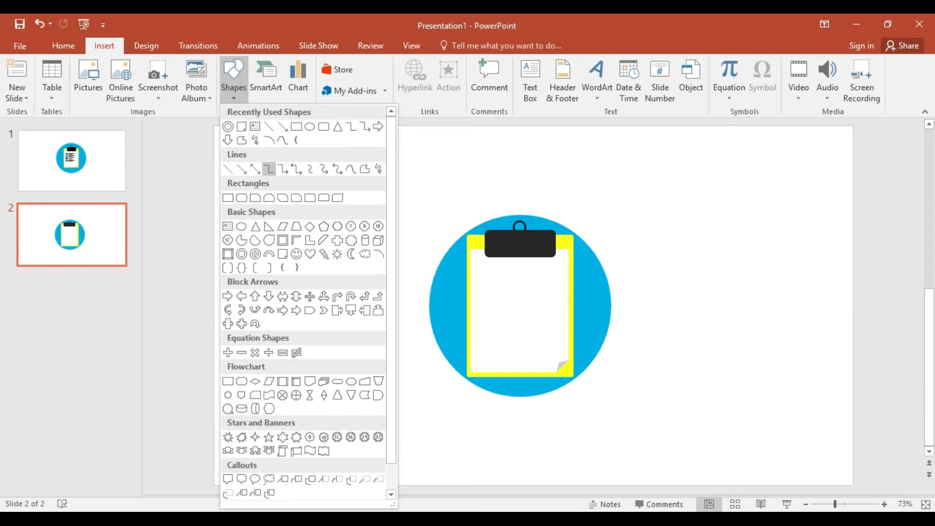
click(227, 197)
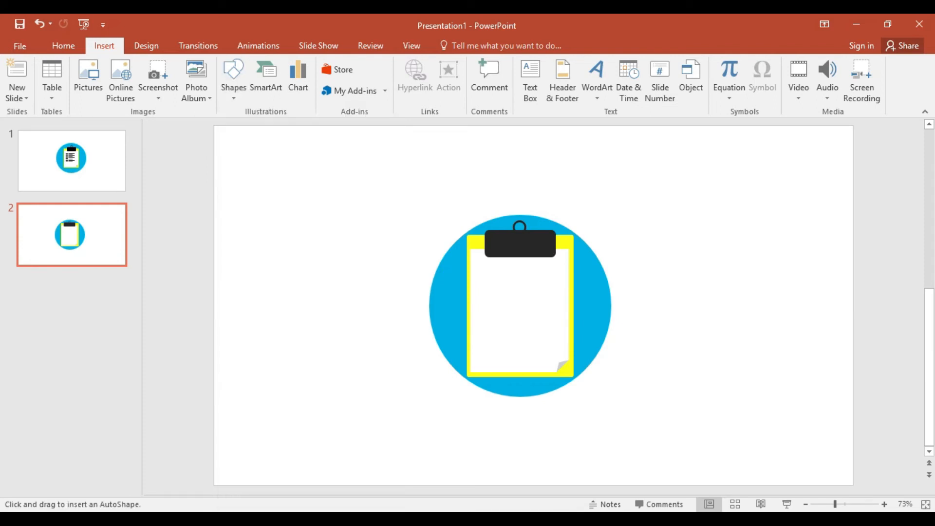
drag(497, 263, 552, 269)
key(ctrl+Right)
key(ctrl+Right)
key(ctrl+Right)
key(ctrl+Right)
key(ctrl+Right)
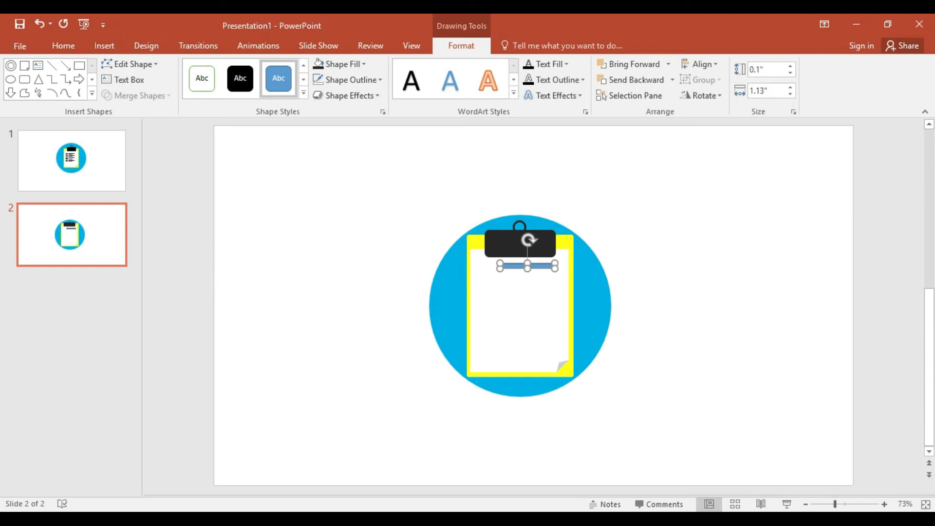
Duplicate the thin bar and nudge the copy left so it sits almost flush beneath the first.
key(ctrl+d)
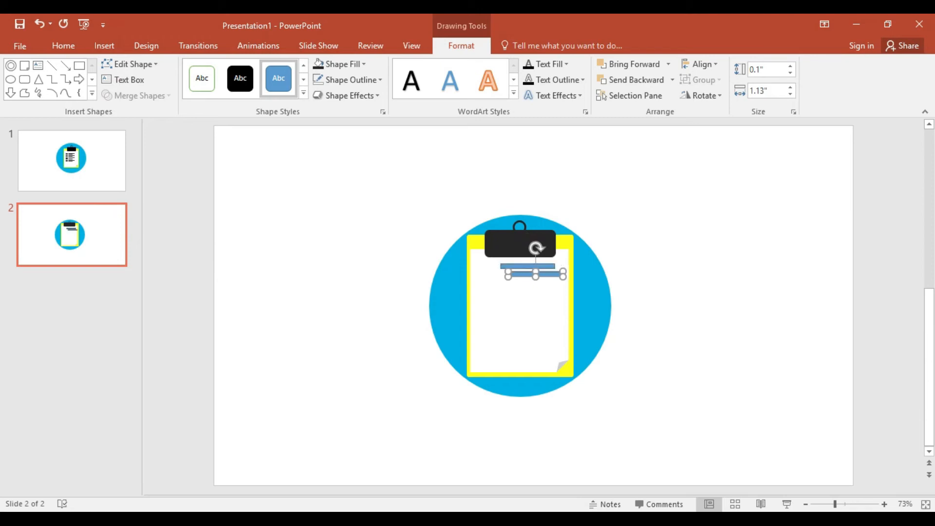
key(ctrl+Left)
key(ctrl+Left)
key(ctrl+Left)
key(ctrl+Left)
key(ctrl+Left)
key(ctrl+Left)
key(ctrl+Left)
key(ctrl+Left)
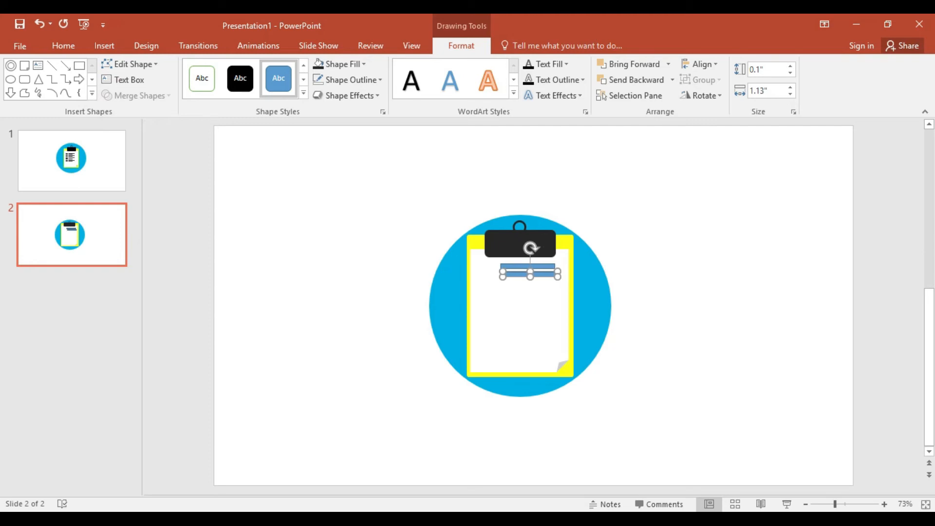
key(ctrl+Left)
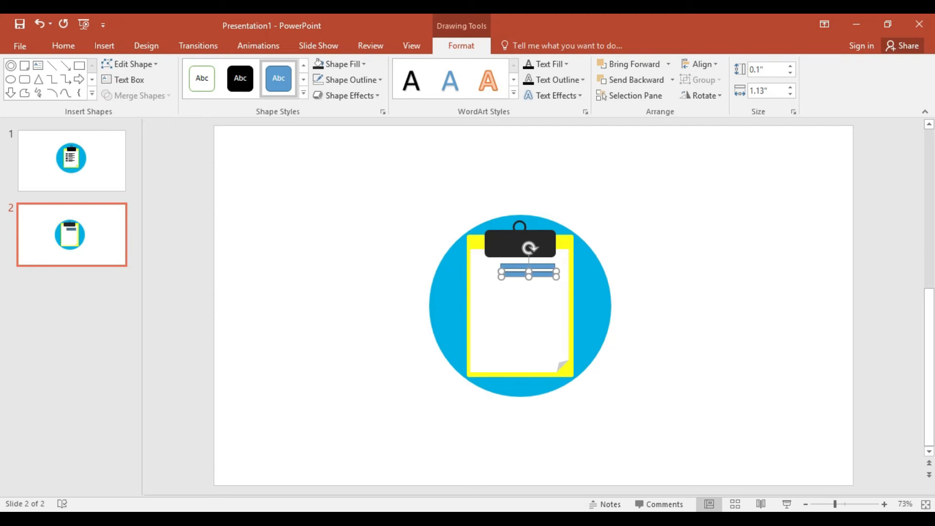
Set the lower bar's width to 0.8" and nudge it until its left end lines up with the upper bar.
click(790, 87)
click(790, 87)
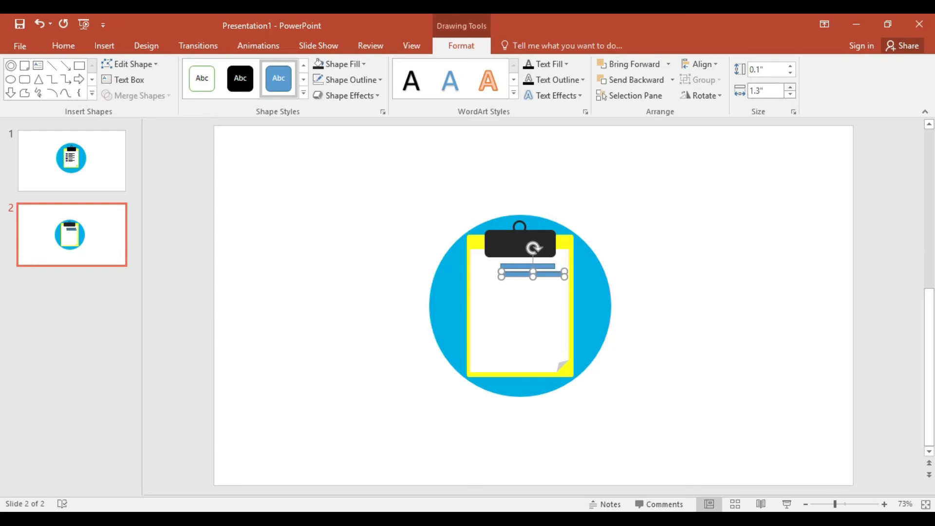
click(790, 94)
click(790, 95)
click(790, 94)
click(790, 94)
click(790, 94)
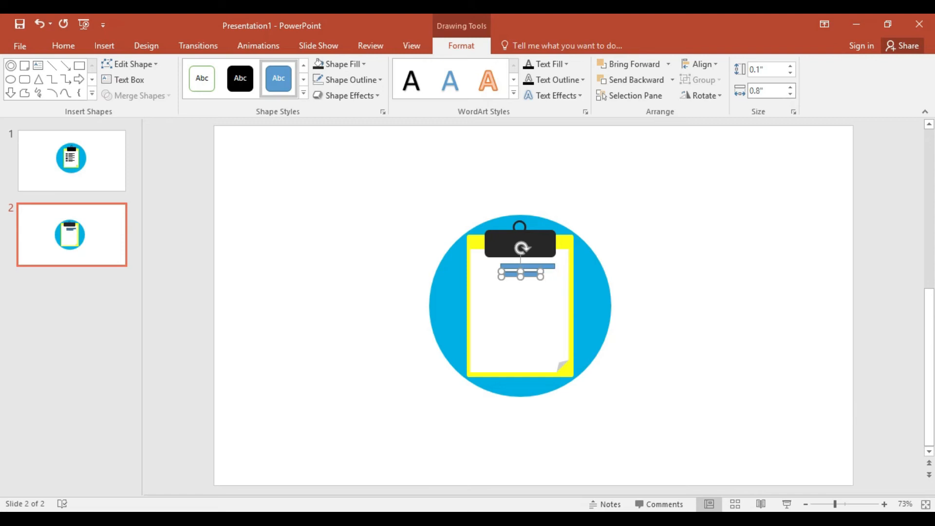
click(519, 311)
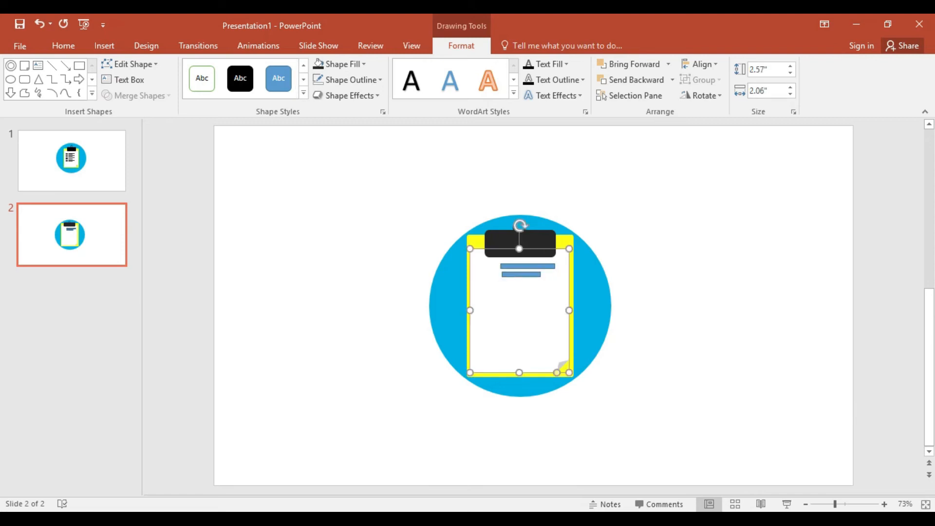
click(521, 274)
key(ctrl+Left)
key(ctrl+Left)
click(519, 310)
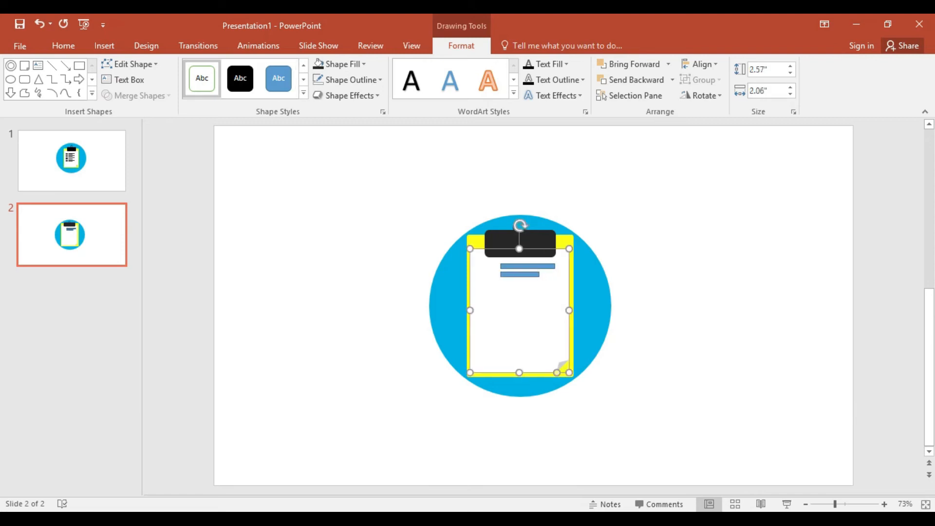
Draw a small rectangle about 0.43" wide left of the two bars and stretch it down to the lower bar's bottom edge.
click(104, 45)
click(234, 78)
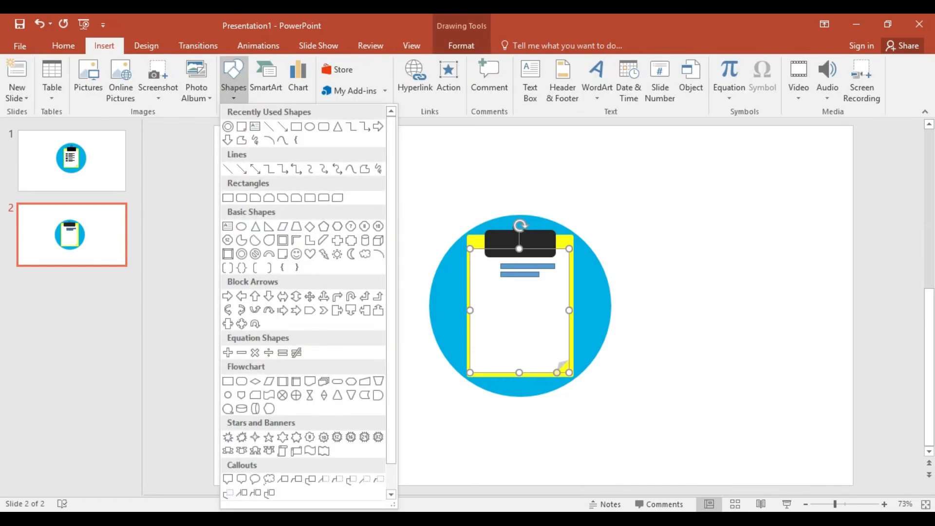
click(227, 197)
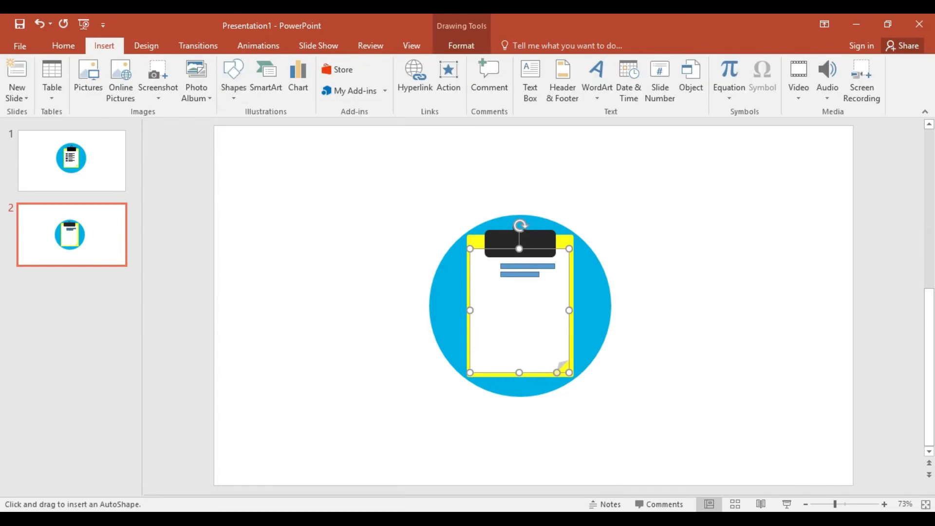
drag(472, 265, 494, 276)
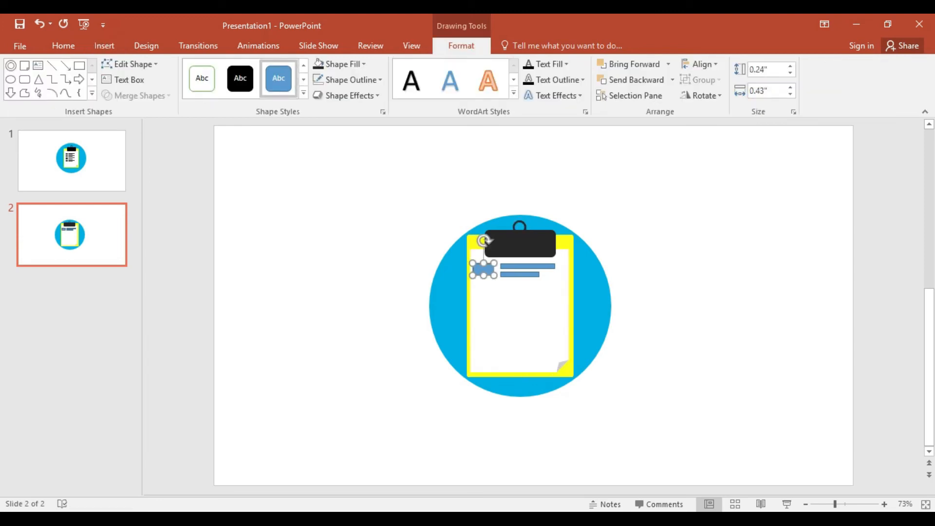
drag(483, 275, 484, 278)
click(509, 305)
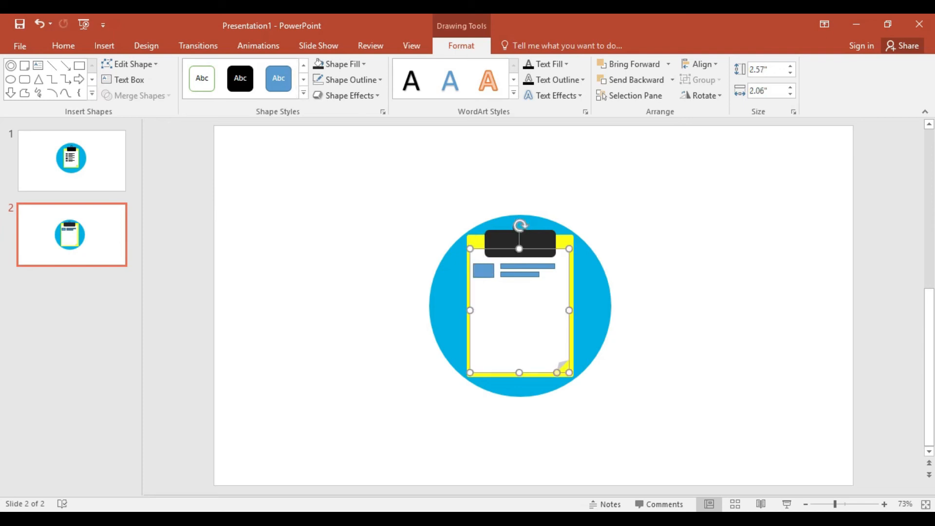
Remove the outlines of the small rectangle and both bars and fill all three with Black, Text 1, Lighter 15%.
click(520, 275)
shift+click(535, 266)
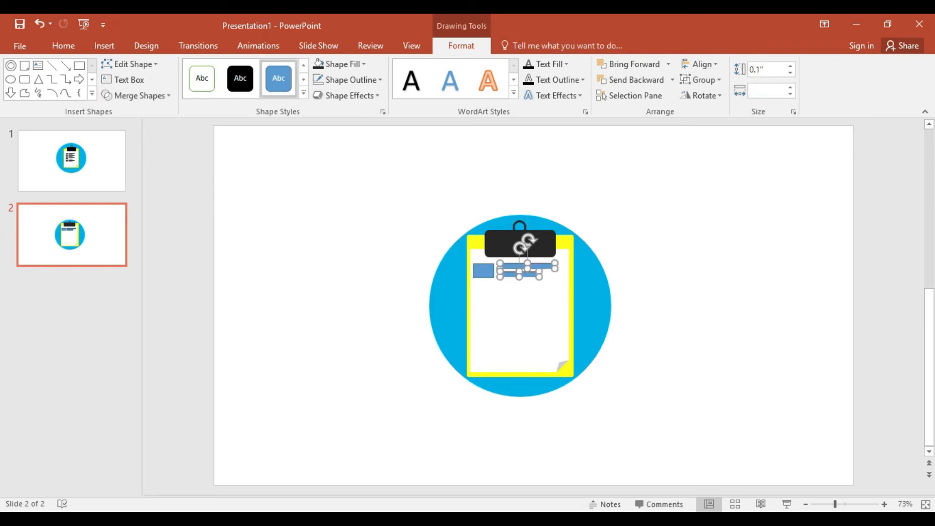
shift+click(484, 271)
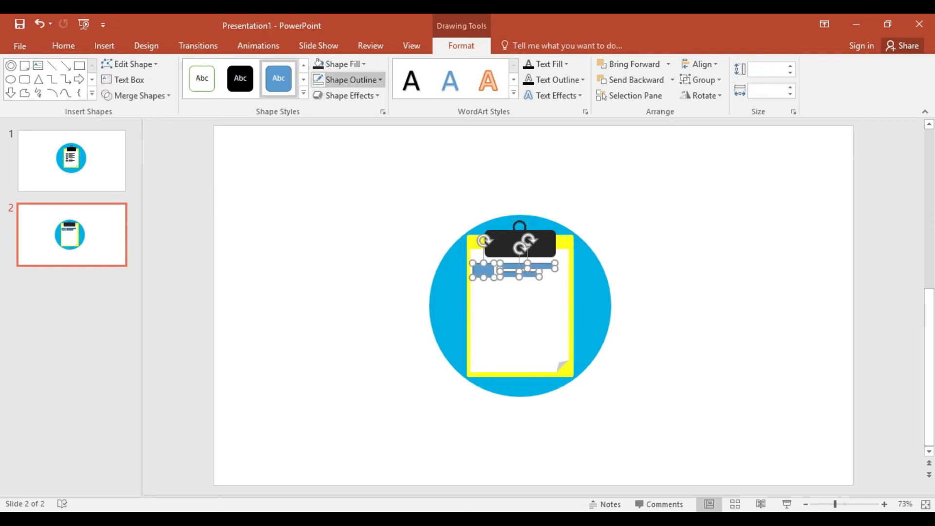
click(349, 79)
click(354, 200)
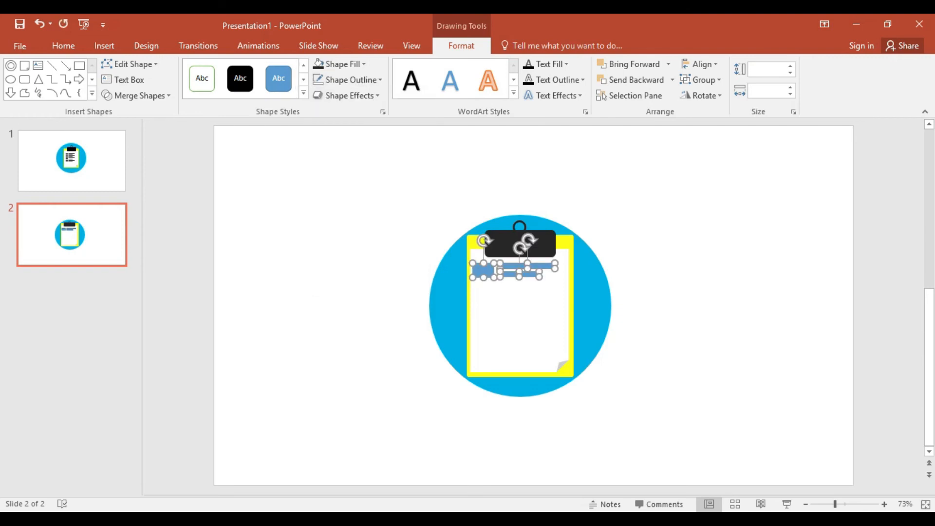
click(363, 63)
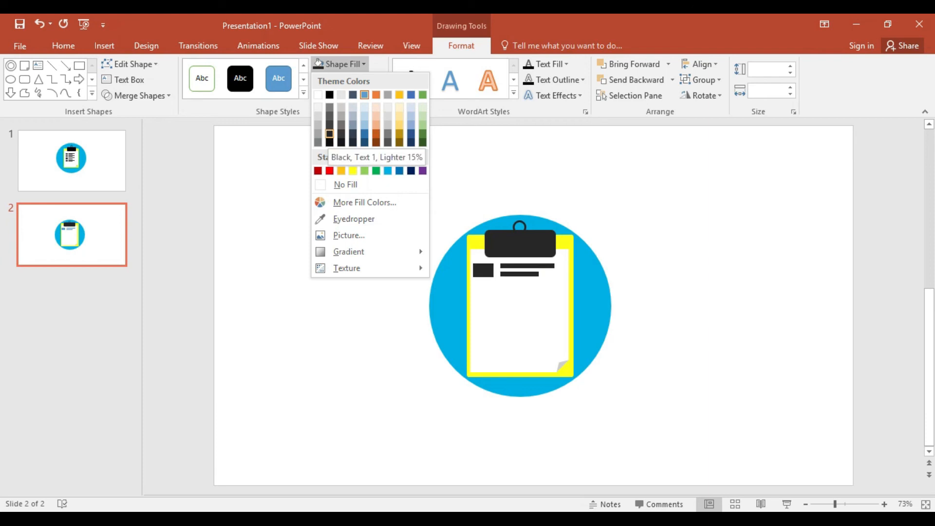
click(329, 133)
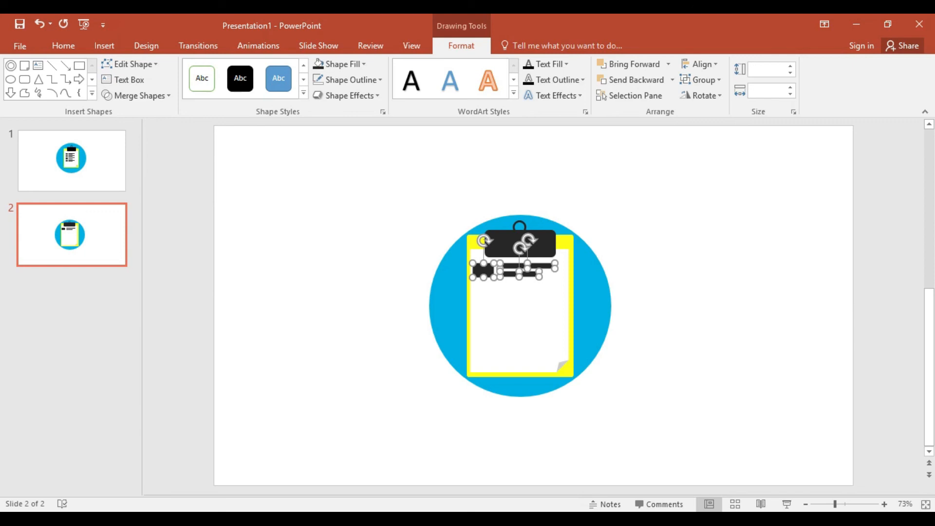
Duplicate the rectangle and its two bars into three more evenly spaced rows down the paper, and show the slide full screen.
key(ctrl+d)
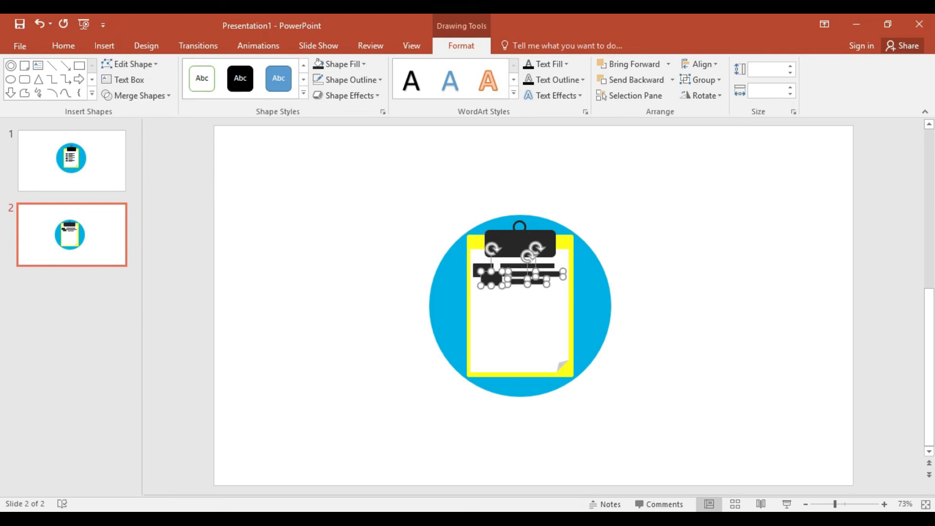
drag(491, 279, 483, 290)
key(ctrl+d)
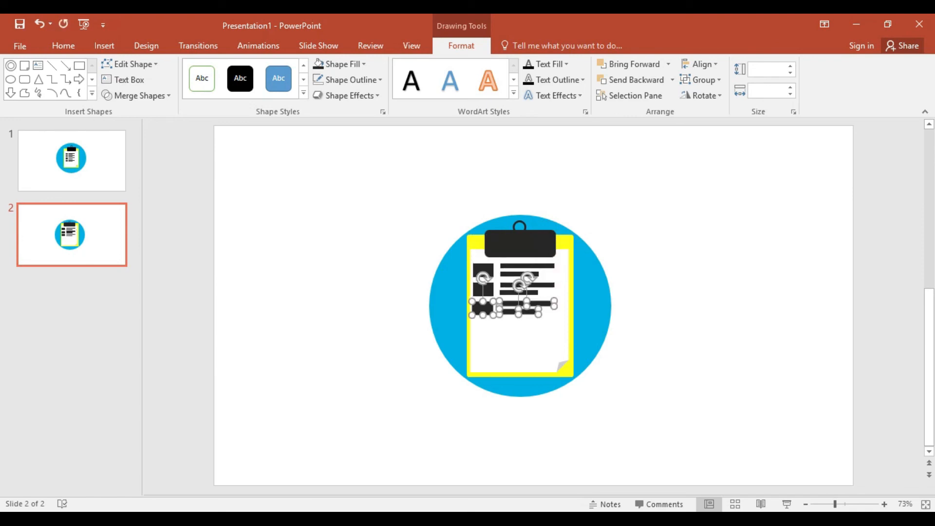
key(ctrl+d)
key(Escape)
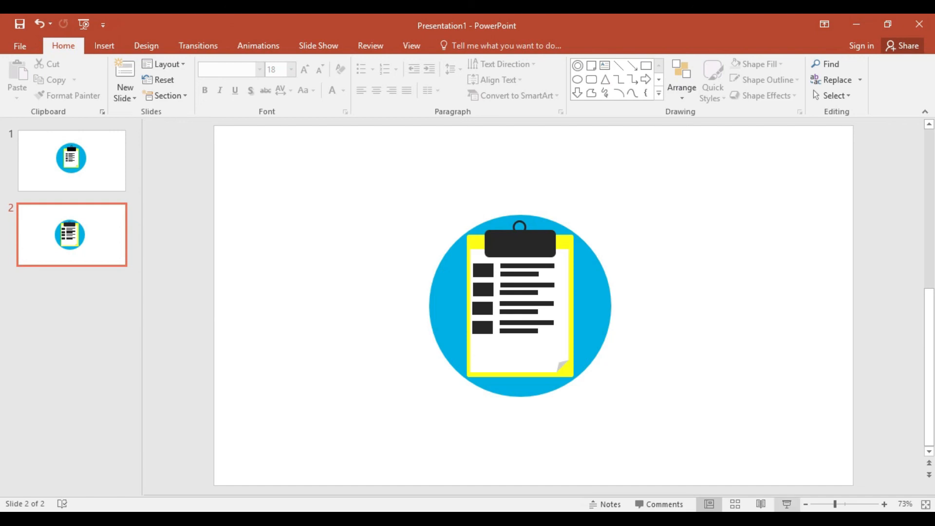
click(787, 504)
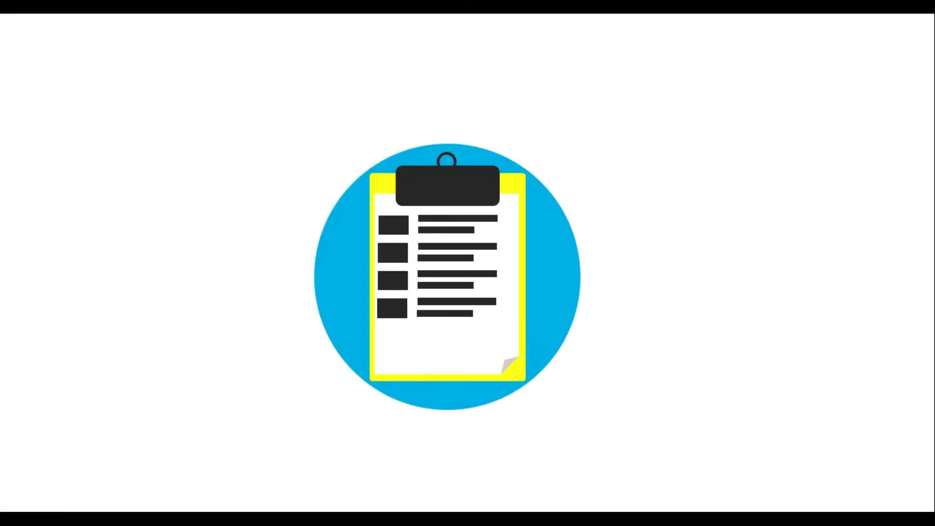